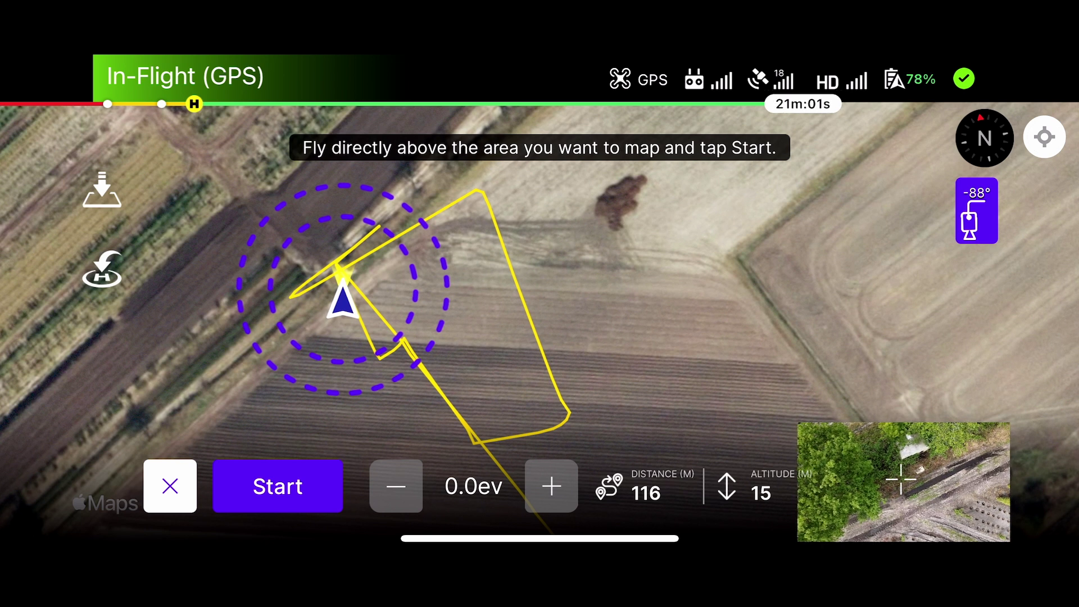
- Launch the automatic mapping flight so the drone films the field on its own
click(278, 487)
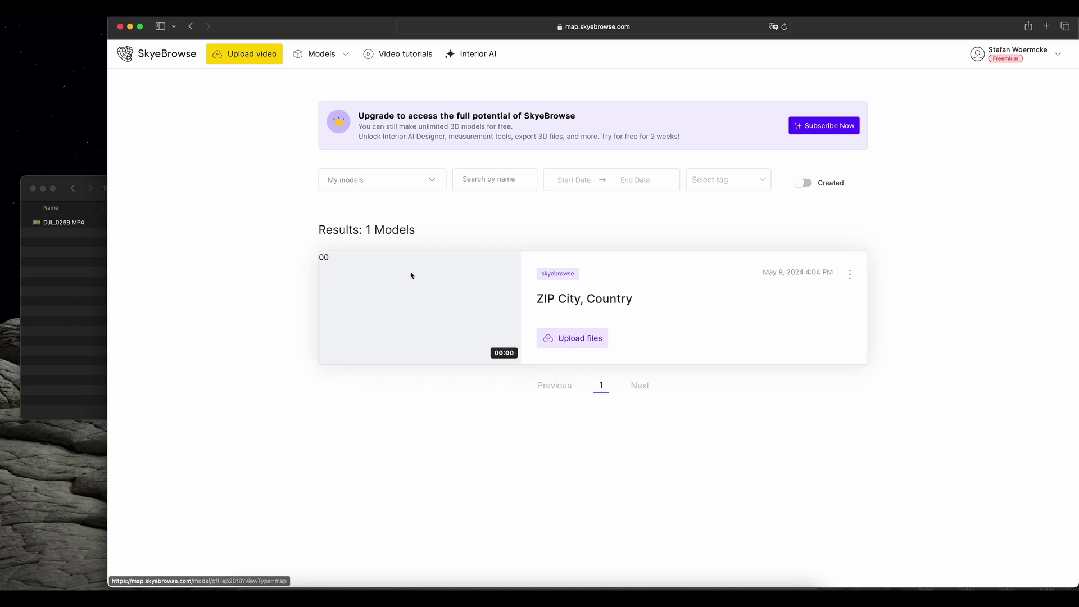
- Add DJI_0269.MP4 from Finder to the ZIP City, Country model and start the upload
click(572, 343)
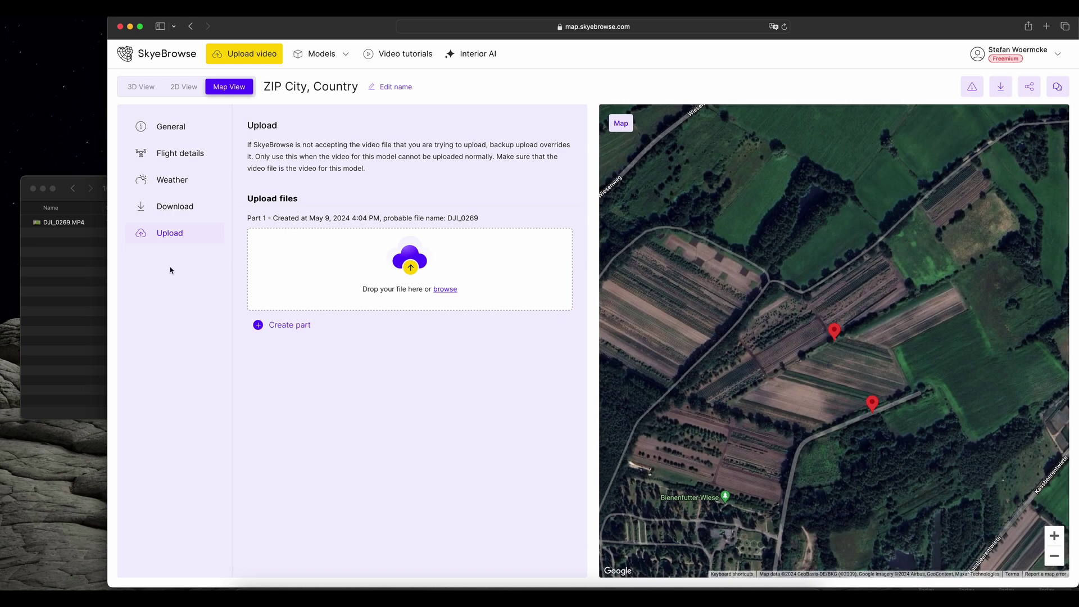
click(81, 309)
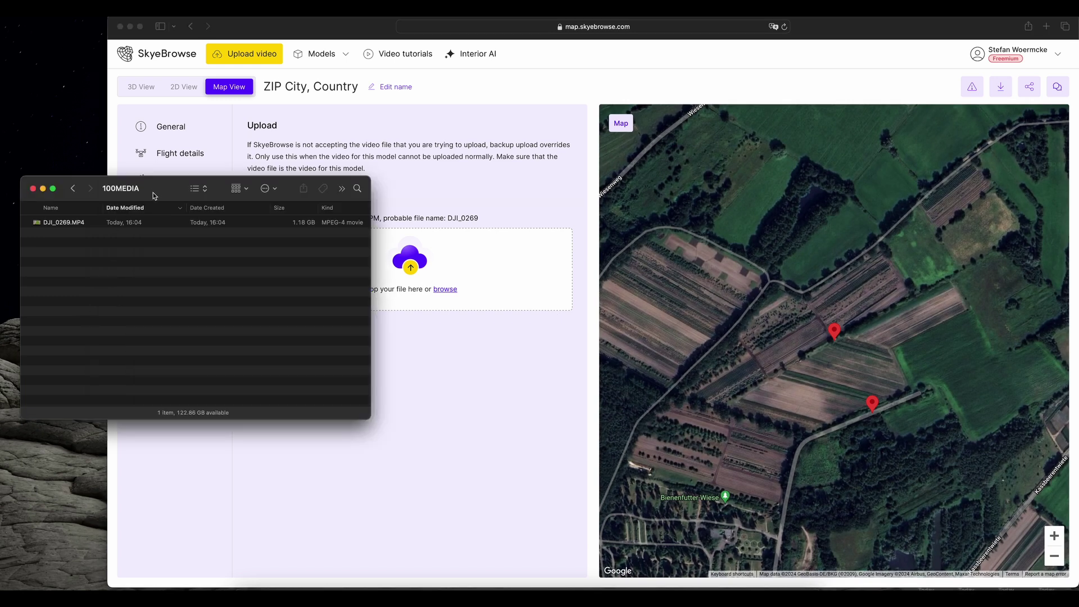
drag(174, 199, 696, 228)
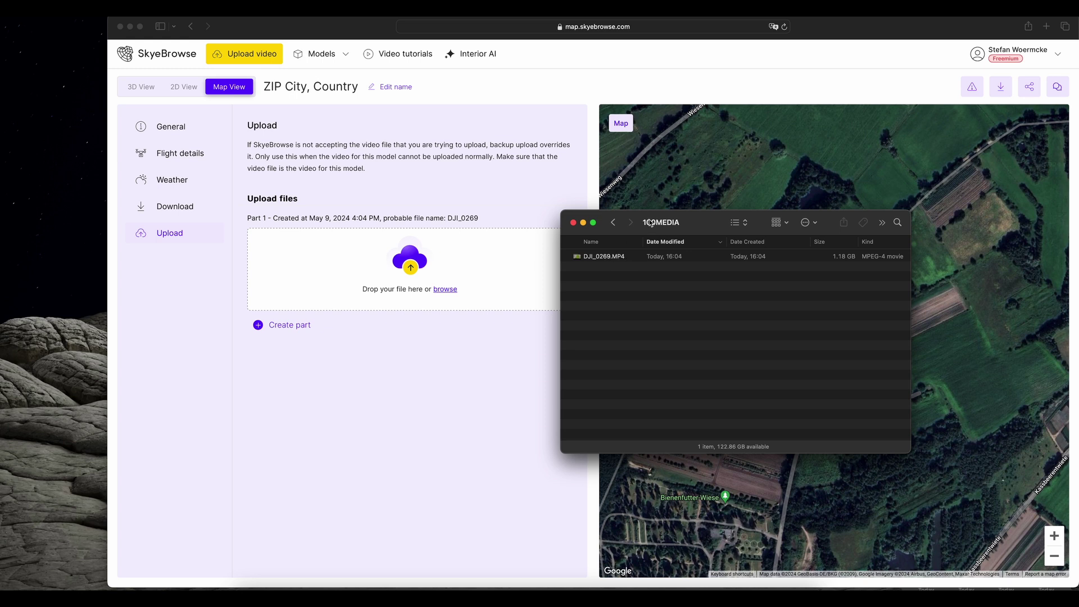
click(611, 259)
drag(611, 259, 408, 269)
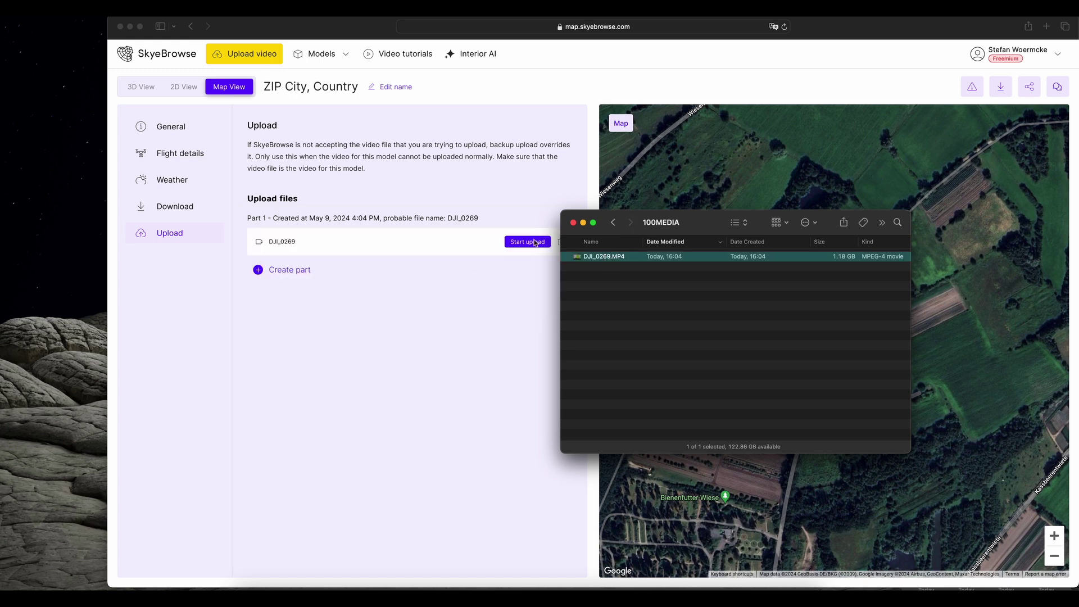
click(529, 246)
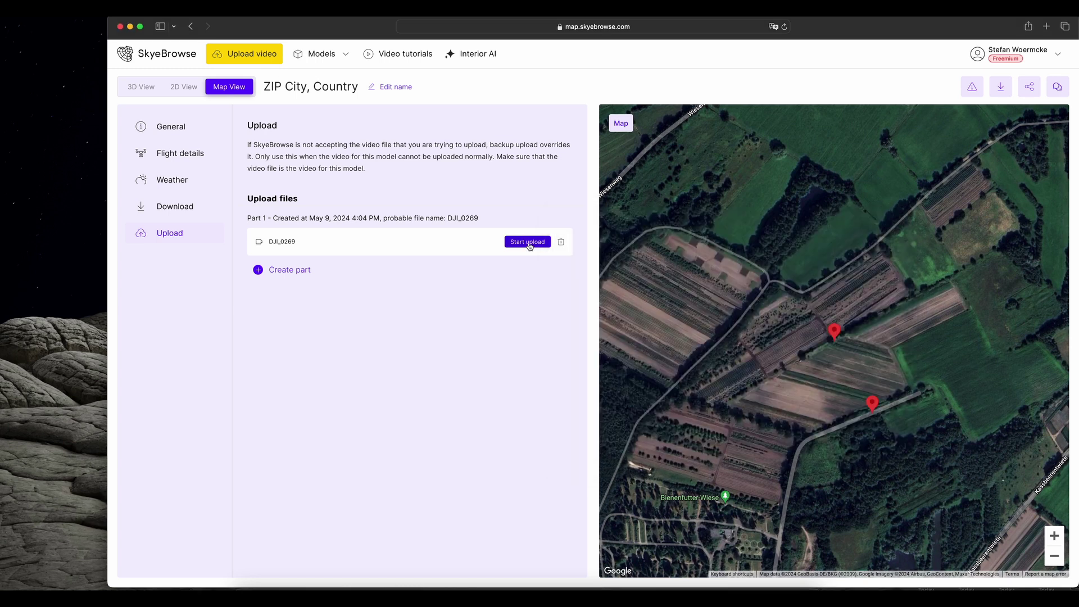
click(526, 242)
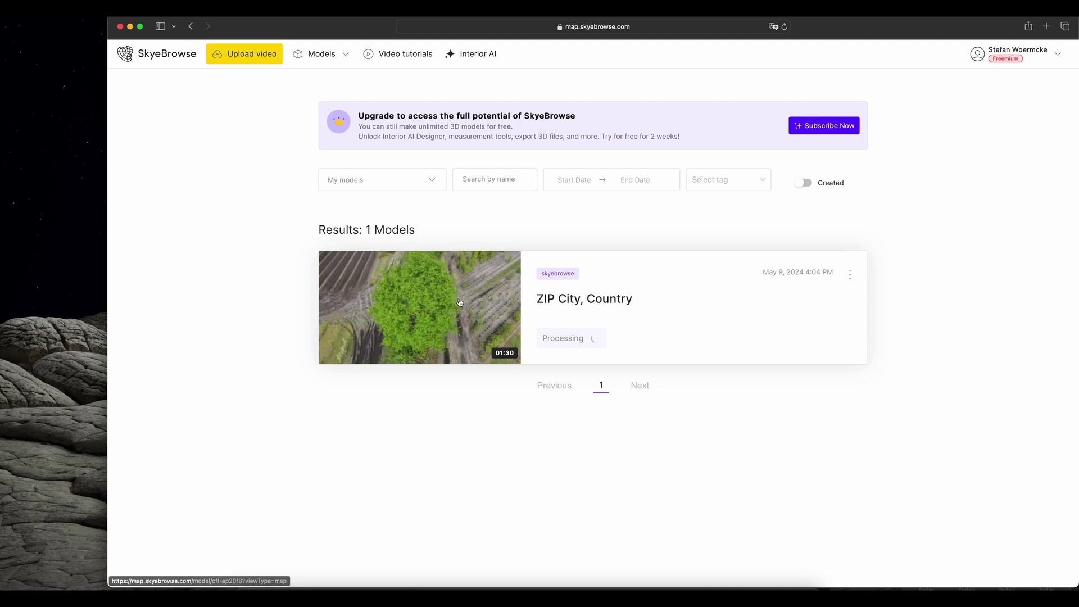
- Open the ZIP City, Country model and view its Sketch Drawing and GeoTIFF orthophoto
click(481, 298)
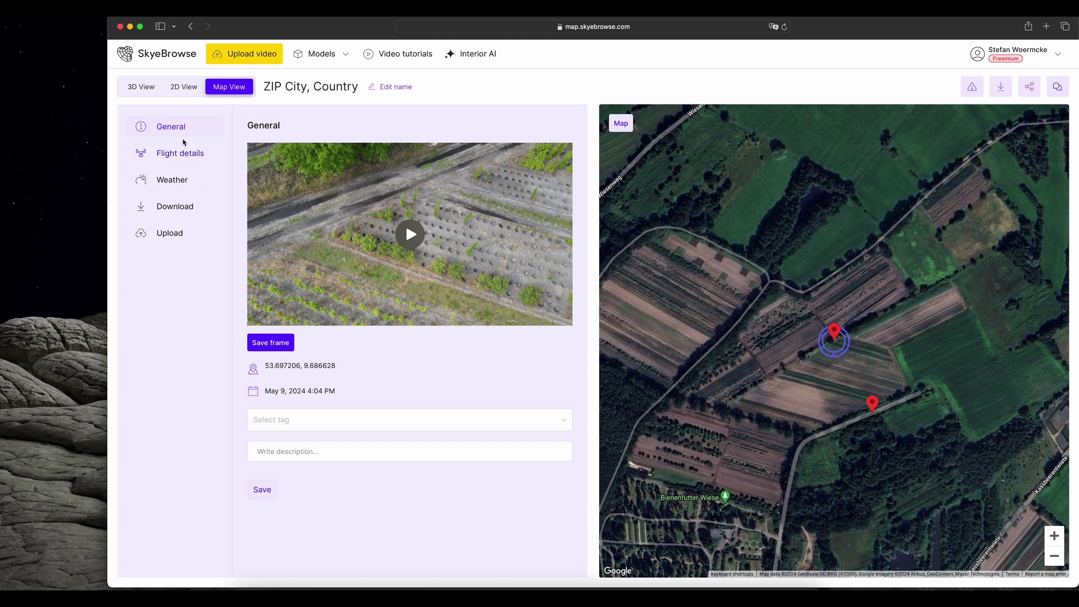
click(184, 88)
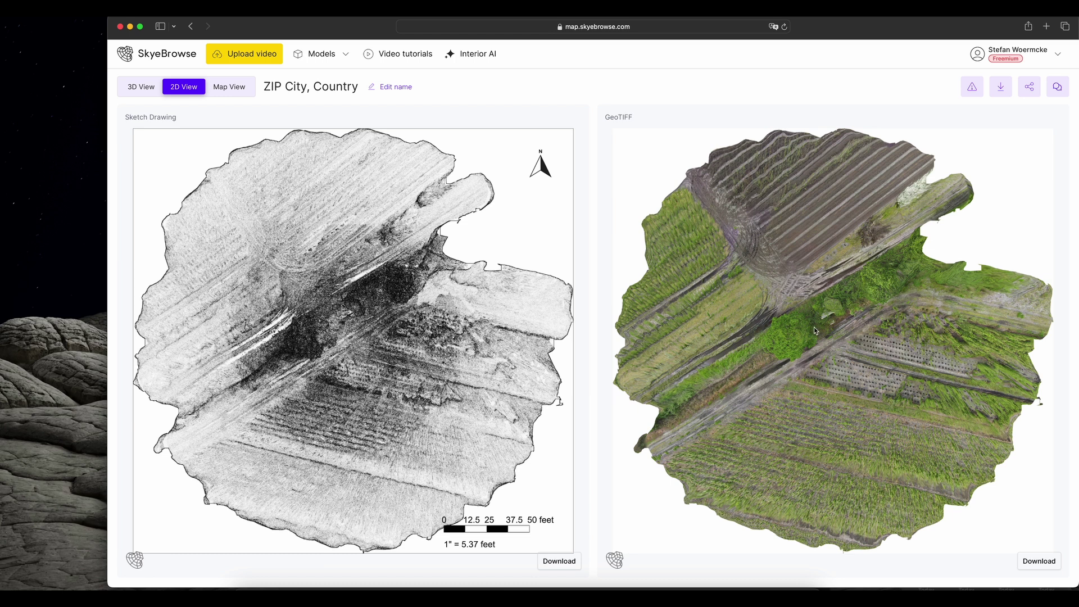
- Switch the site model to its 3D view and zoom in
click(140, 87)
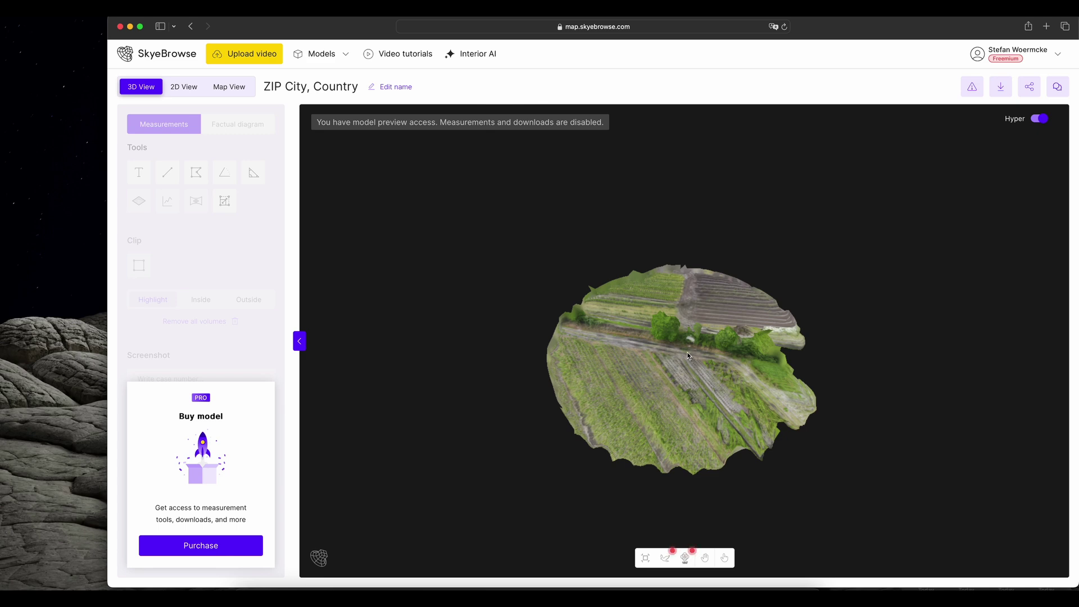
scroll(687, 352, up, 5)
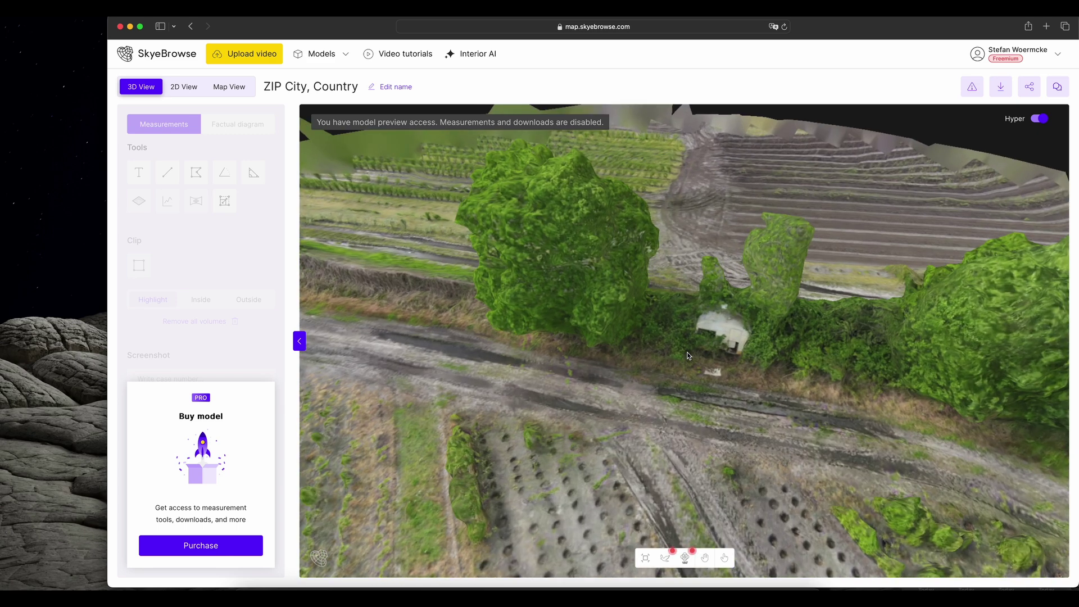
scroll(687, 354, up, 3)
- Orbit, tilt and zoom around the trees and the small white caravan
drag(599, 353, 725, 381)
drag(503, 397, 646, 447)
scroll(647, 447, up, 3)
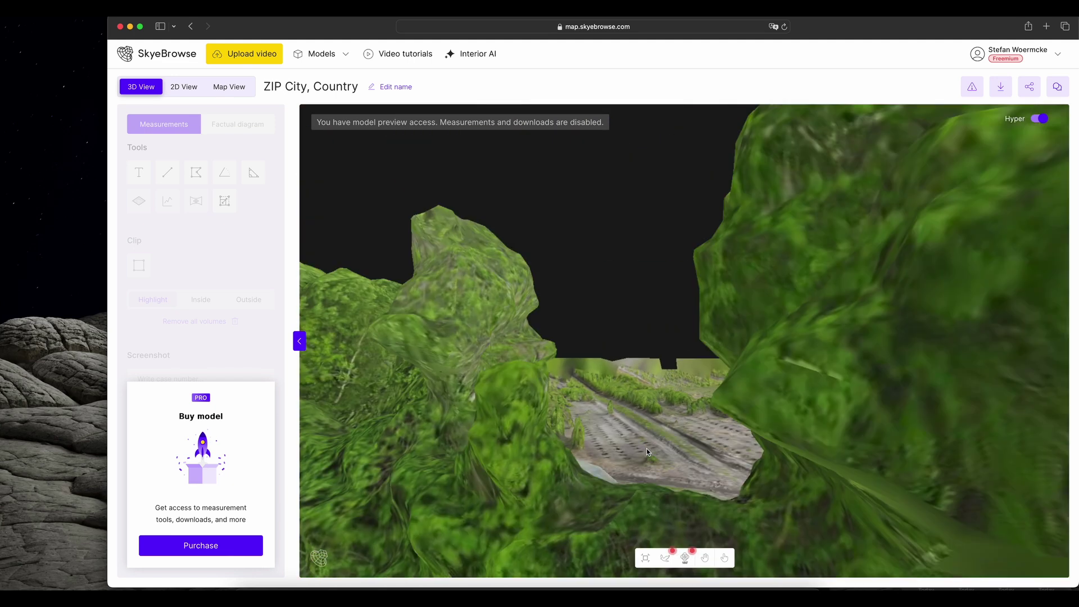
scroll(646, 447, down, 3)
scroll(646, 448, up, 3)
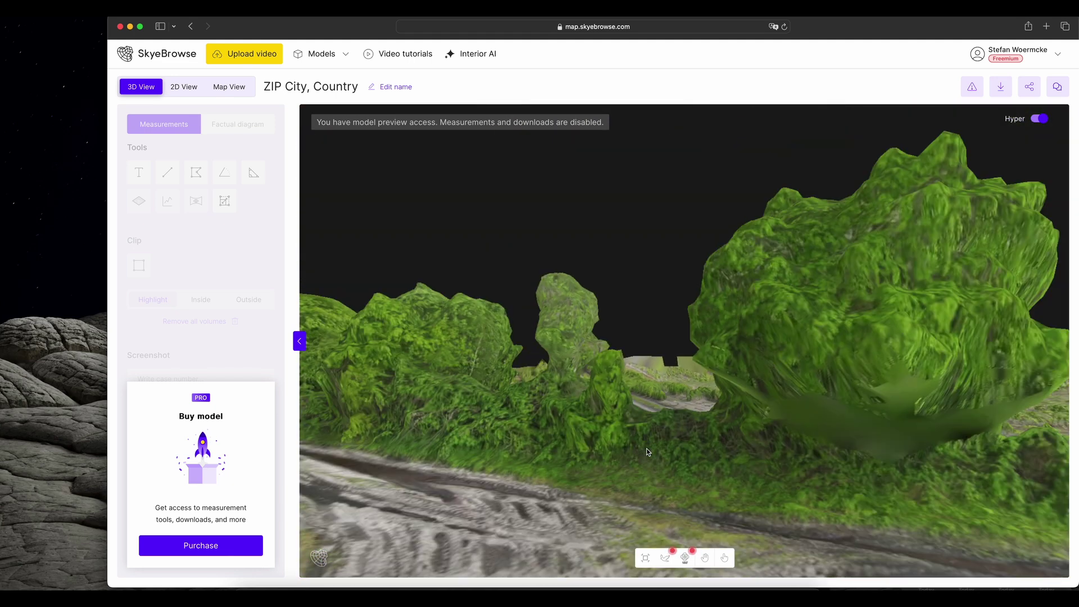
scroll(477, 426, down, 5)
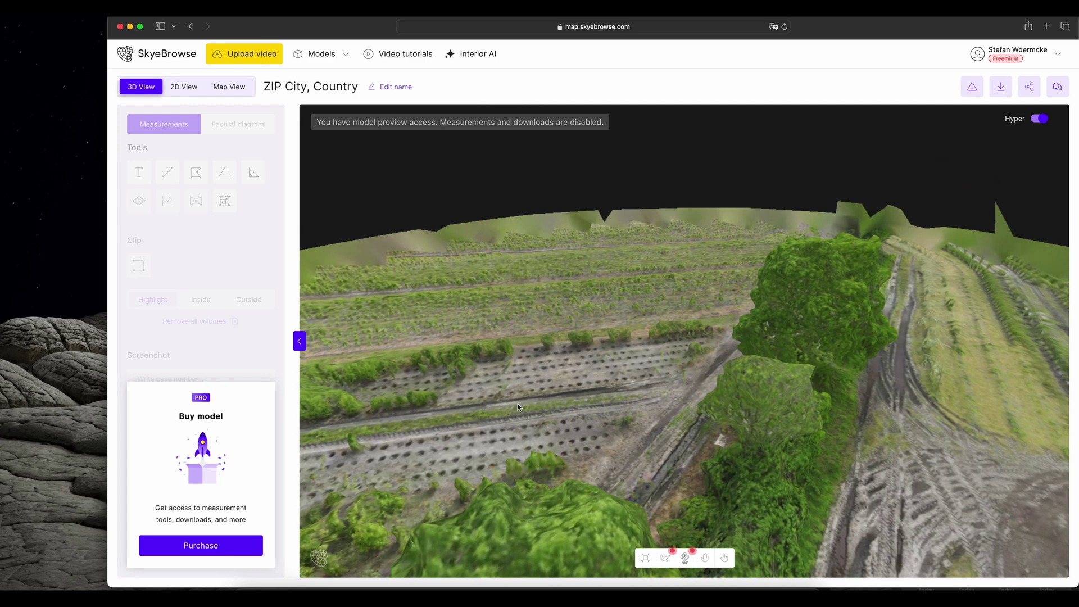
drag(596, 430, 688, 390)
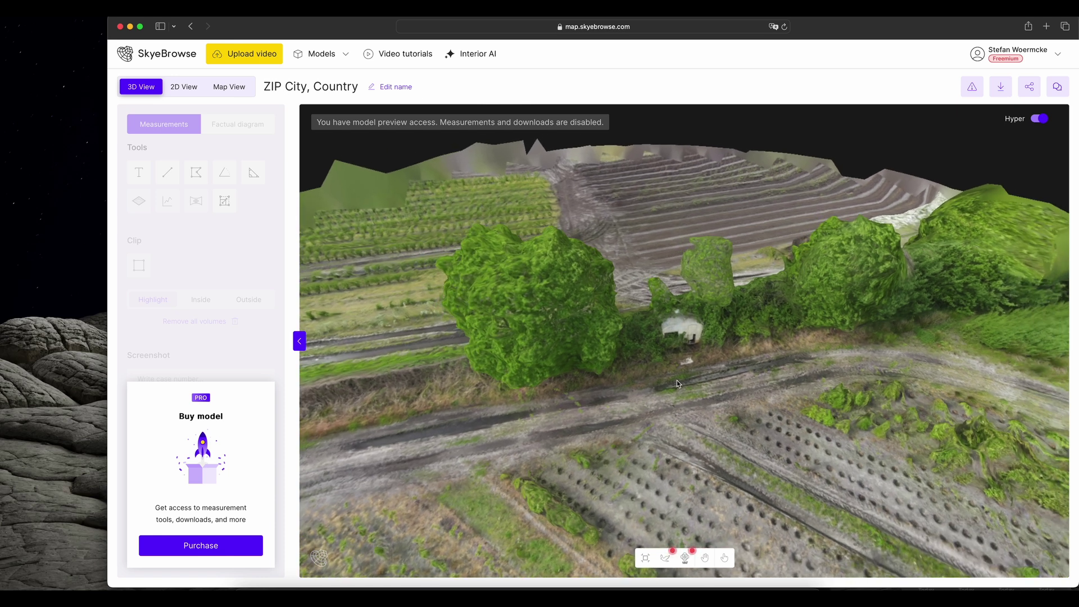
scroll(676, 380, up, 3)
scroll(676, 379, up, 3)
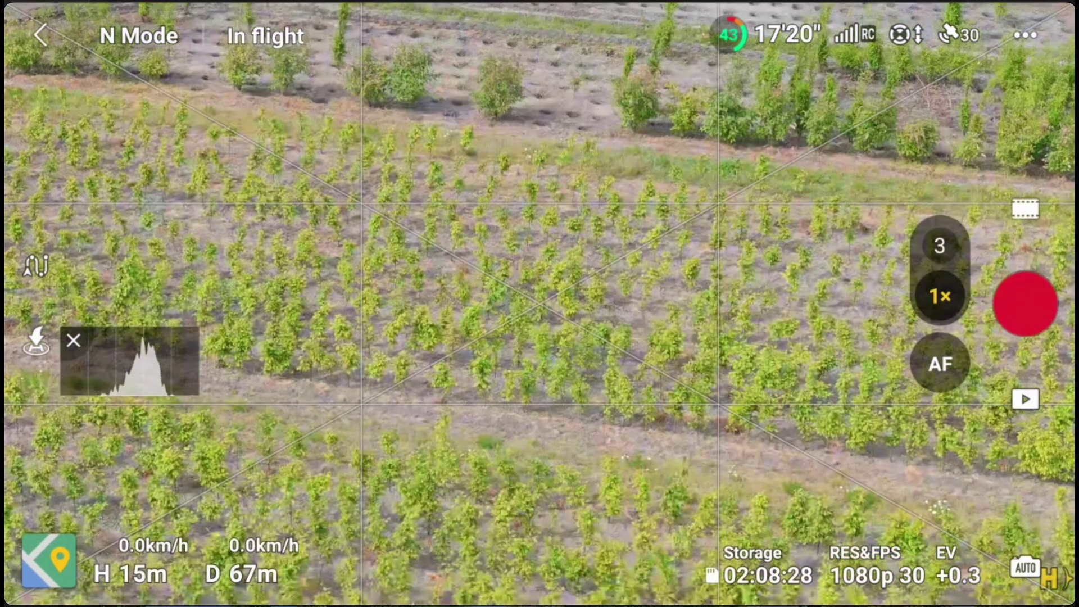
- Set the drone camera to 3x zoom while flying low over the young tree rows
click(939, 245)
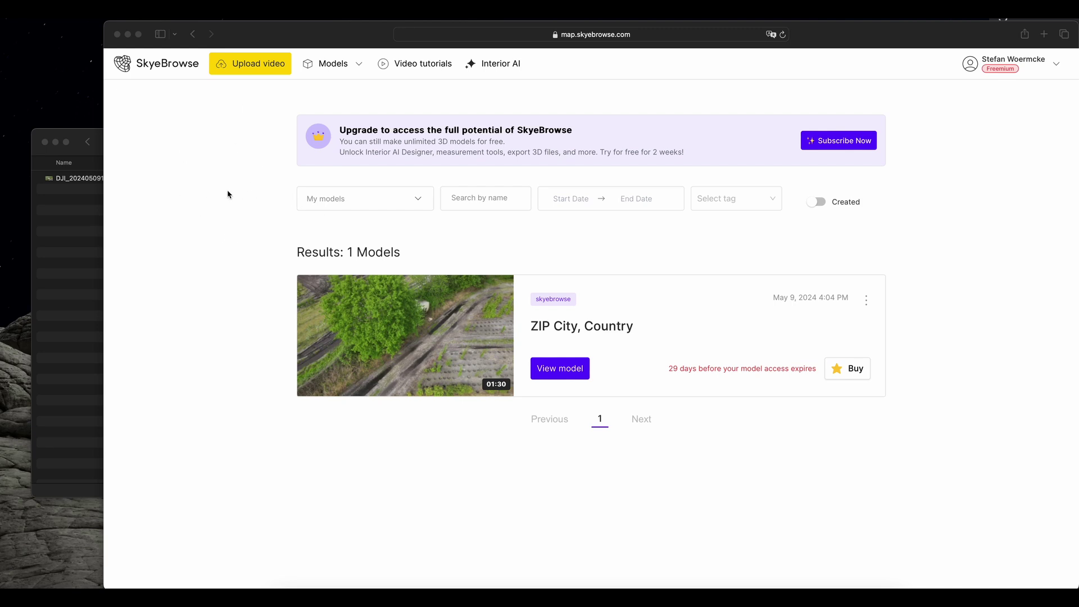
click(254, 66)
click(254, 66)
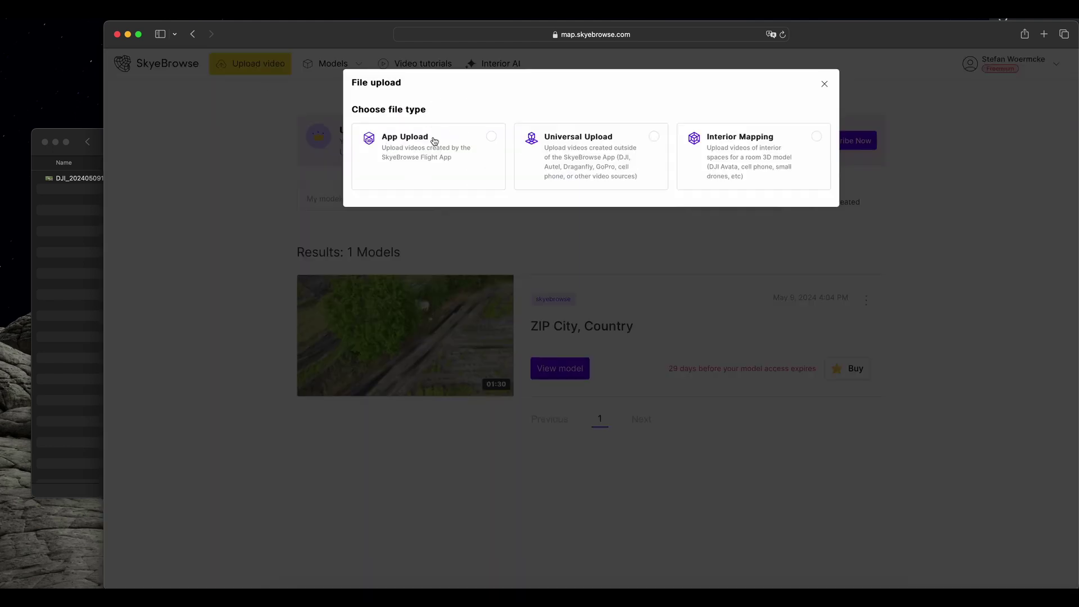
click(574, 147)
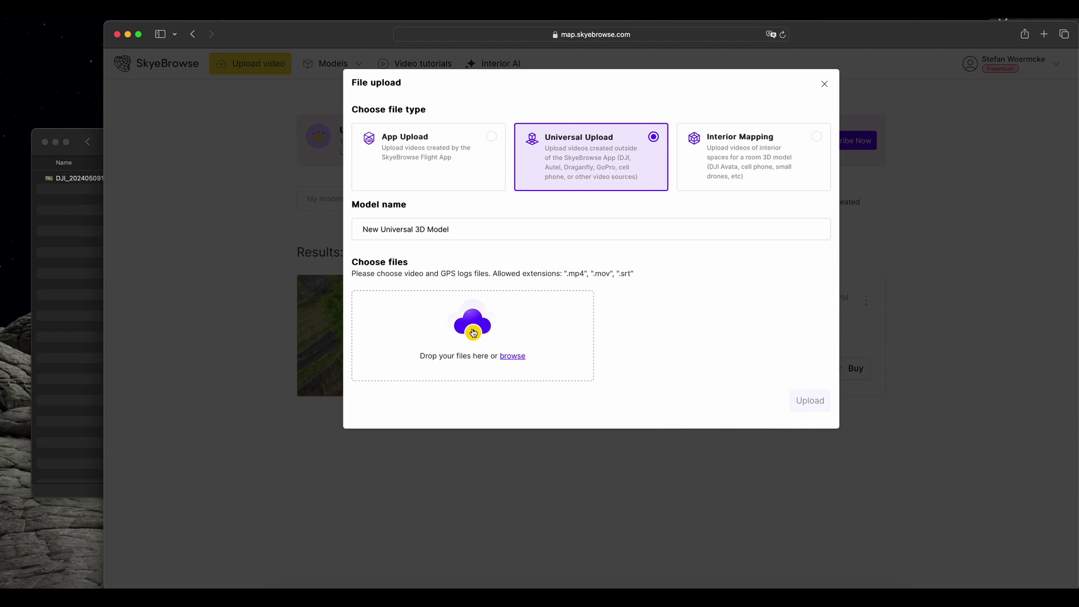
click(73, 269)
drag(248, 148, 900, 149)
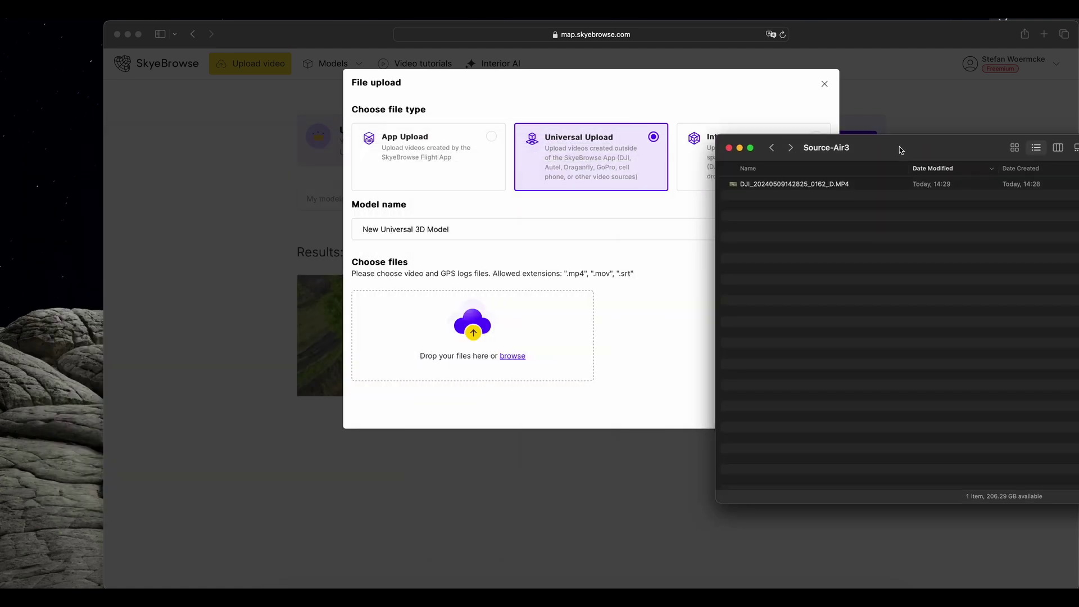
click(809, 185)
drag(809, 188, 481, 336)
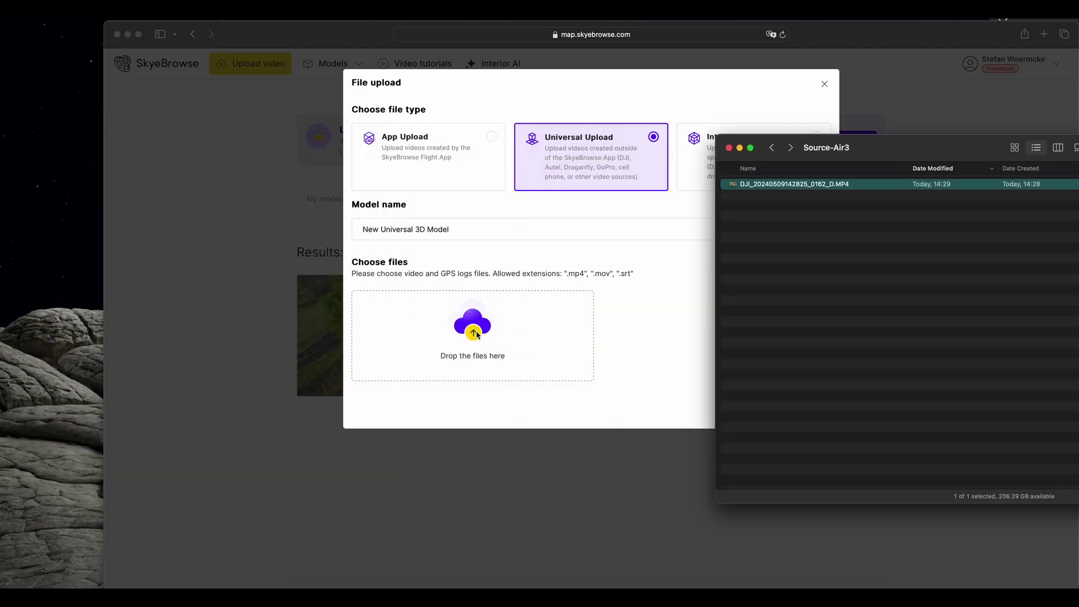
click(479, 85)
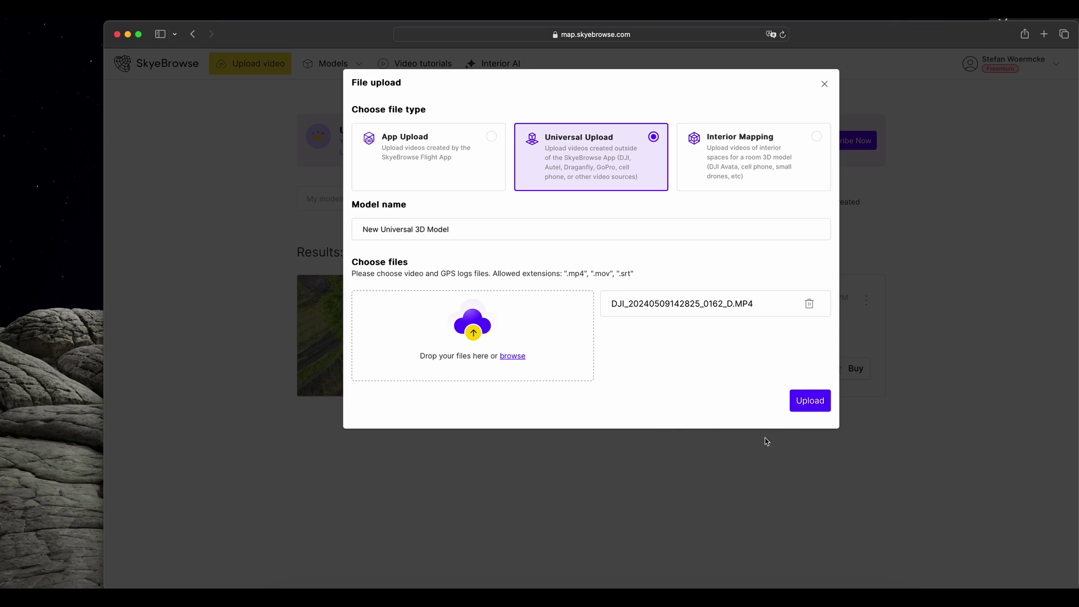
click(810, 401)
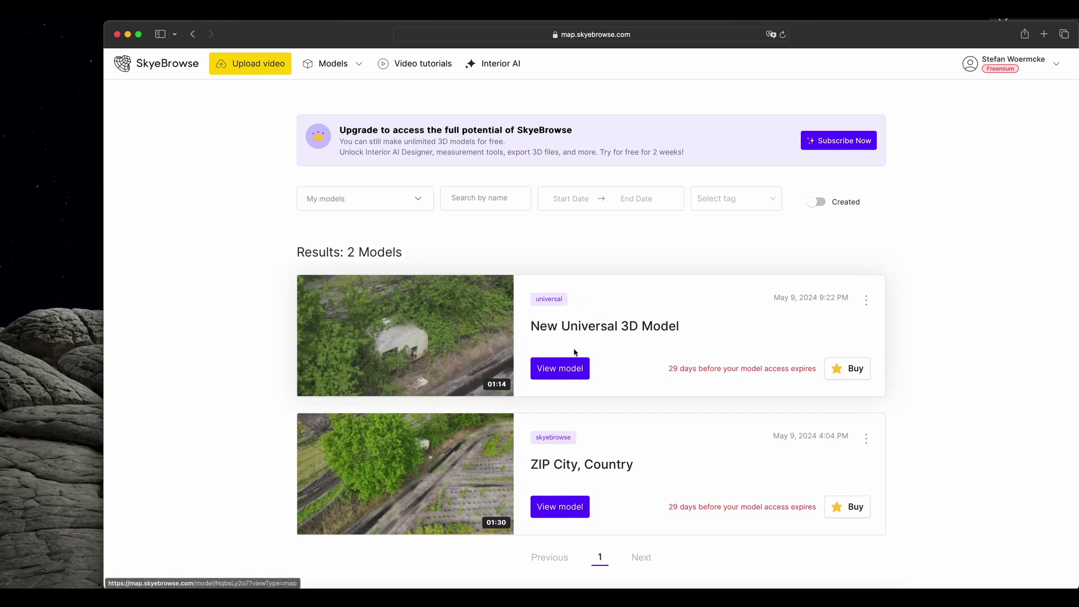
- Open the New Universal 3D Model's 3D view and zoom into its point cloud
click(560, 369)
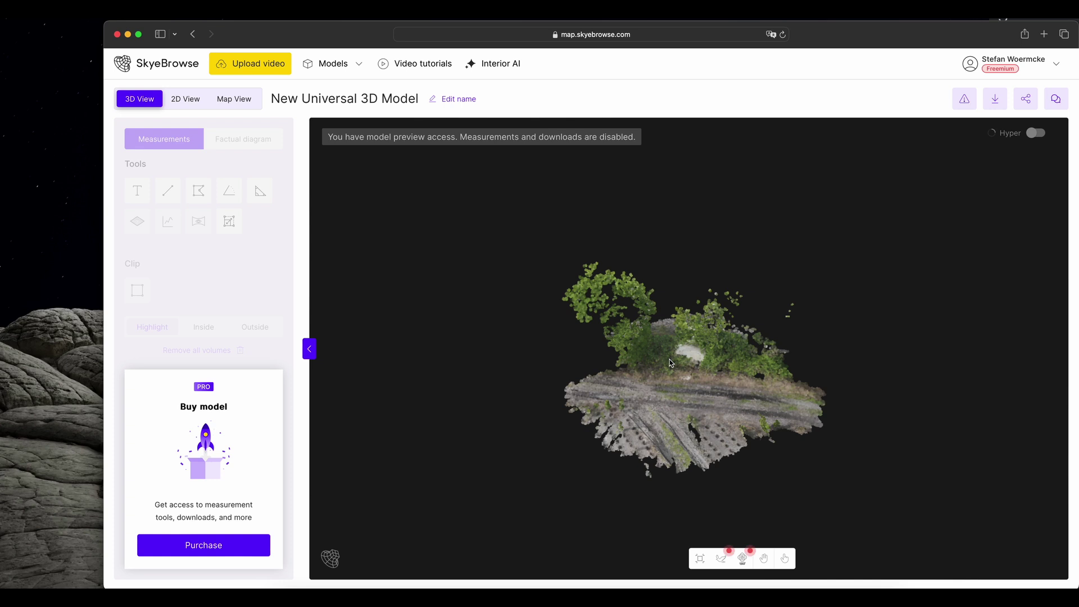
scroll(669, 360, up, 5)
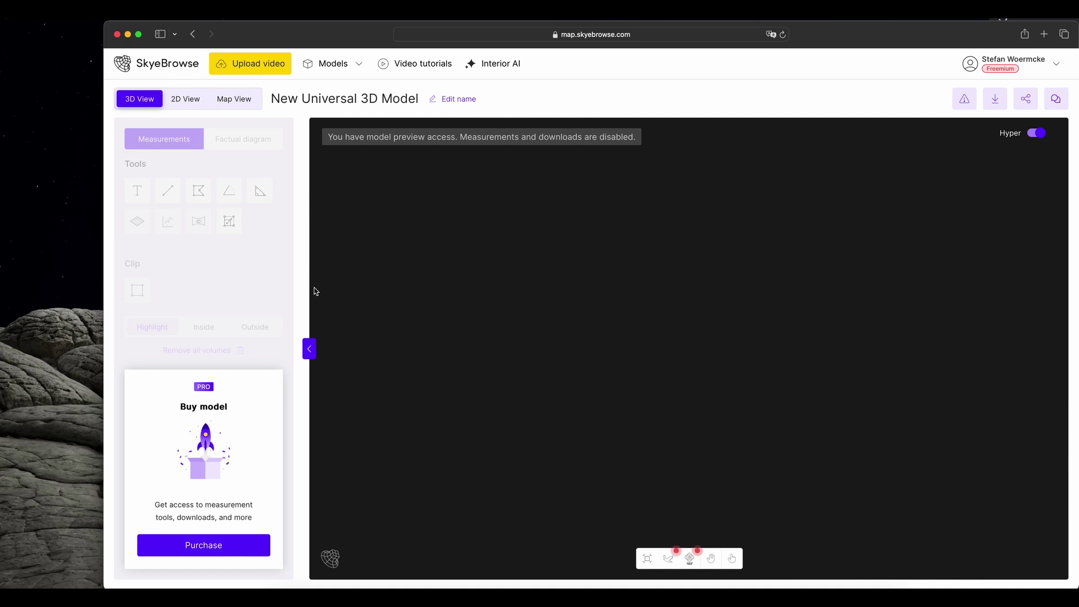
- Check the Map View, then the 2D Sketch Drawing and GeoTIFF, and return to 3D View
click(235, 100)
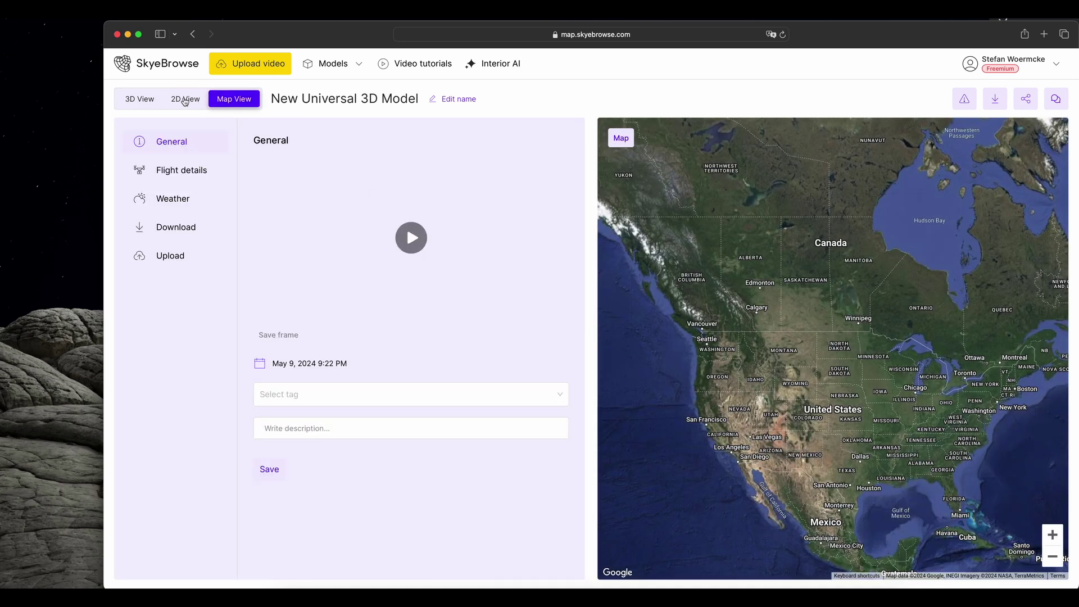
click(186, 100)
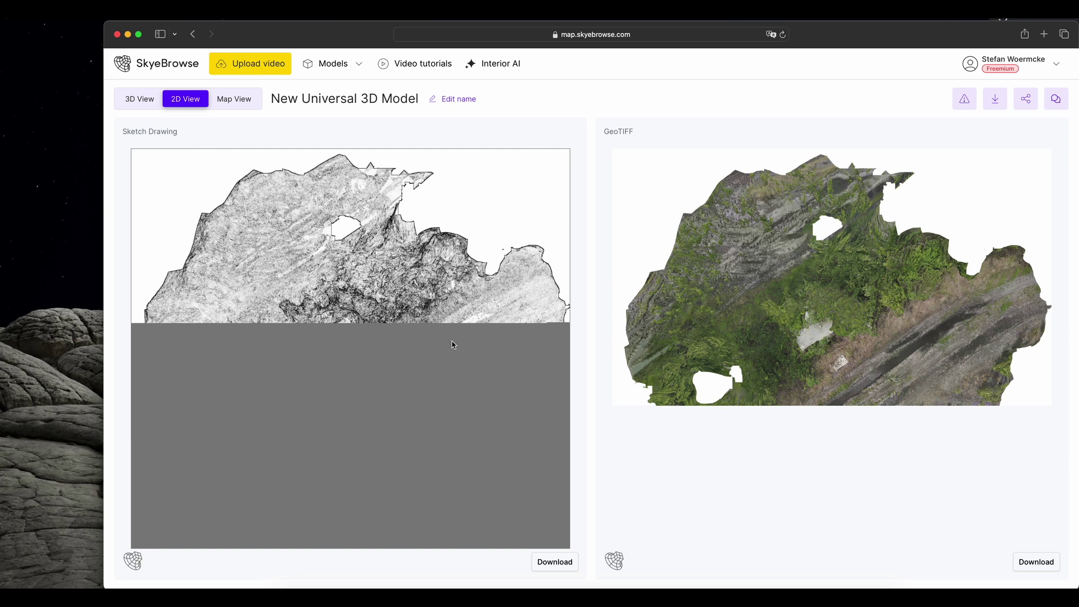
click(145, 101)
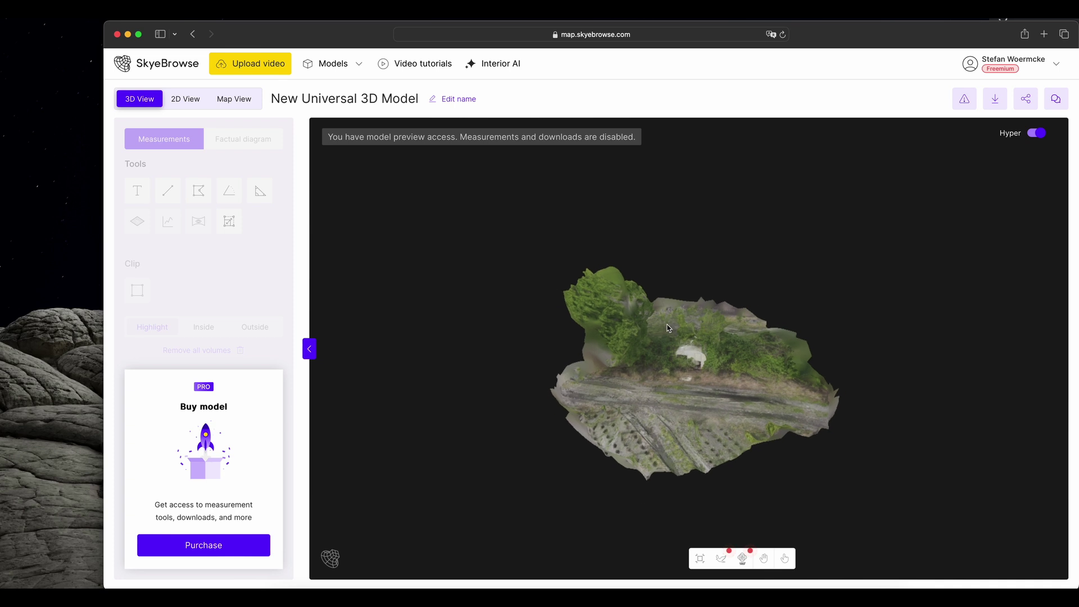
- Zoom in on the overgrown white caravan and orbit to see its front and side
double_click(701, 354)
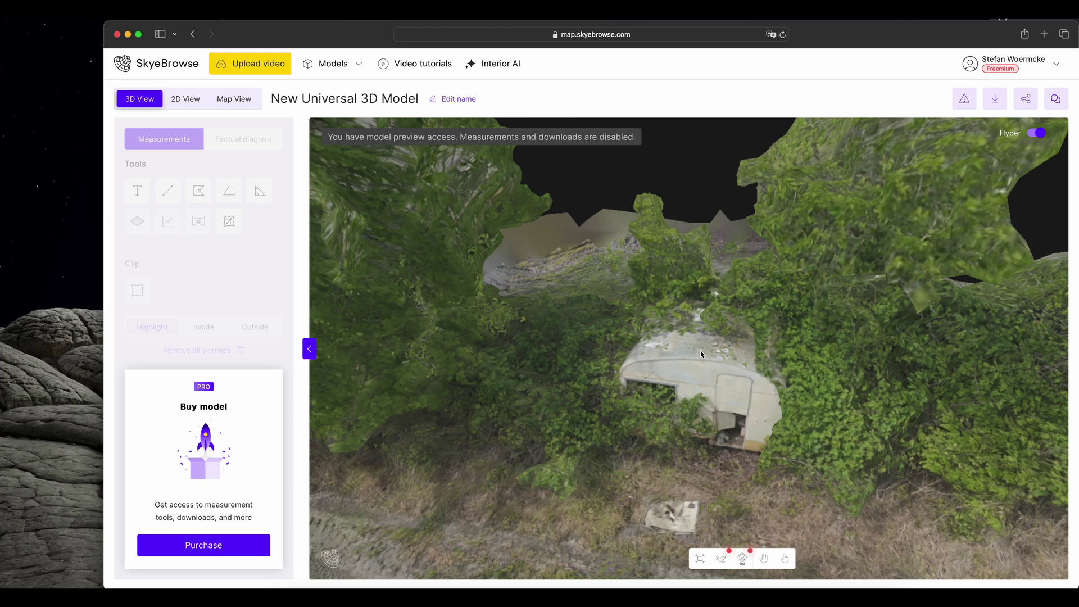
scroll(701, 354, up, 3)
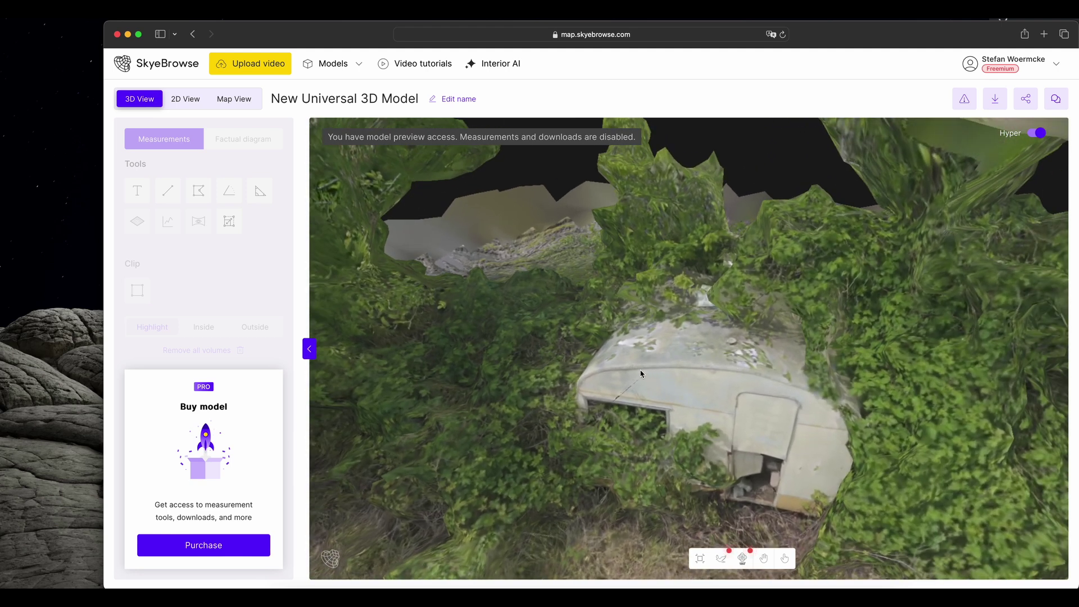
drag(640, 373, 717, 375)
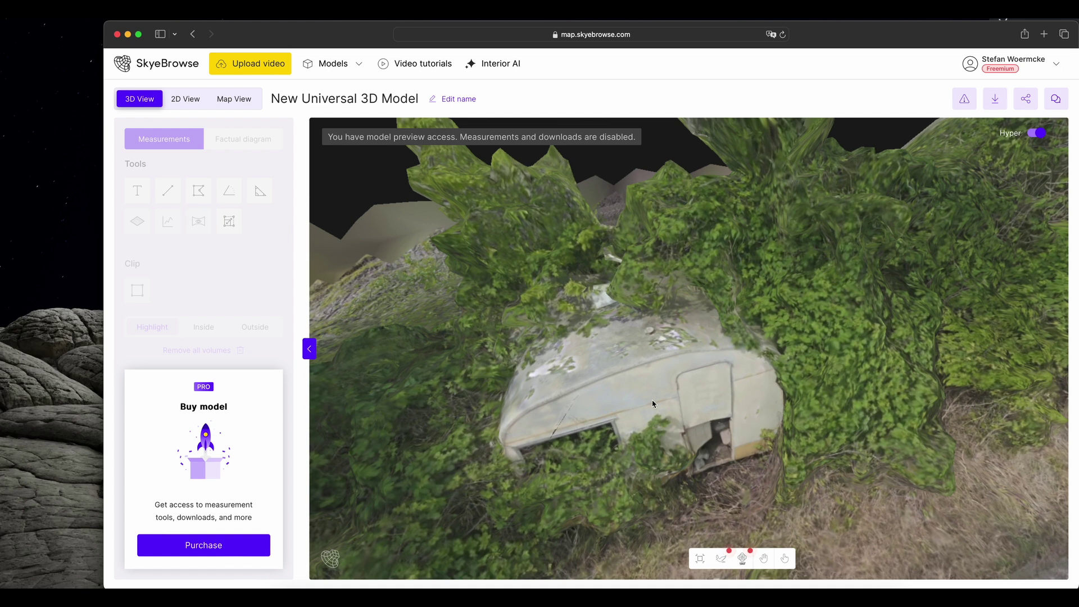
drag(647, 404, 661, 393)
scroll(644, 406, down, 5)
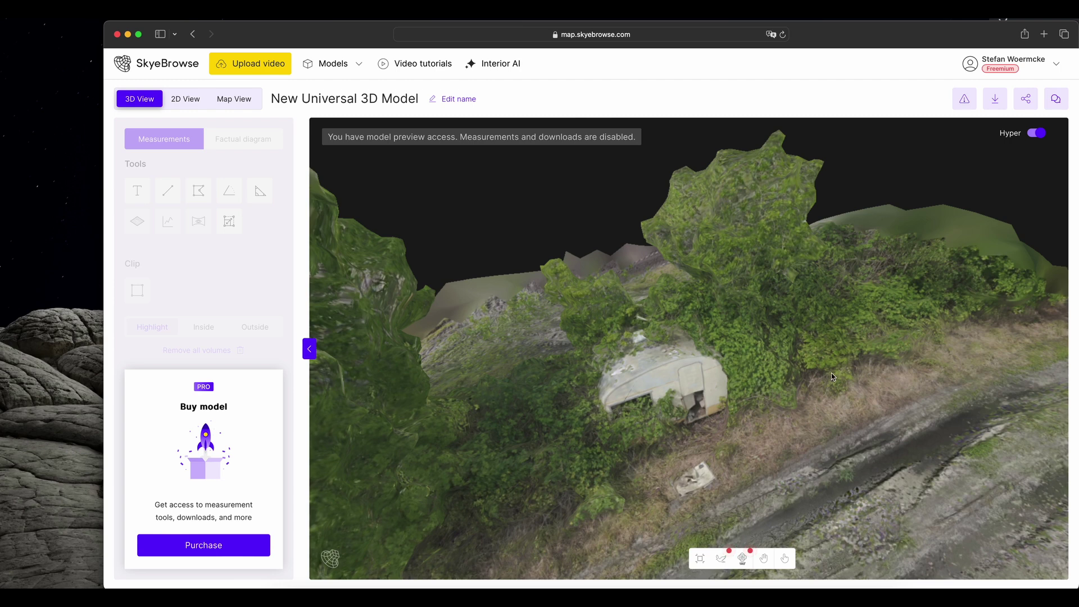
drag(843, 369, 802, 361)
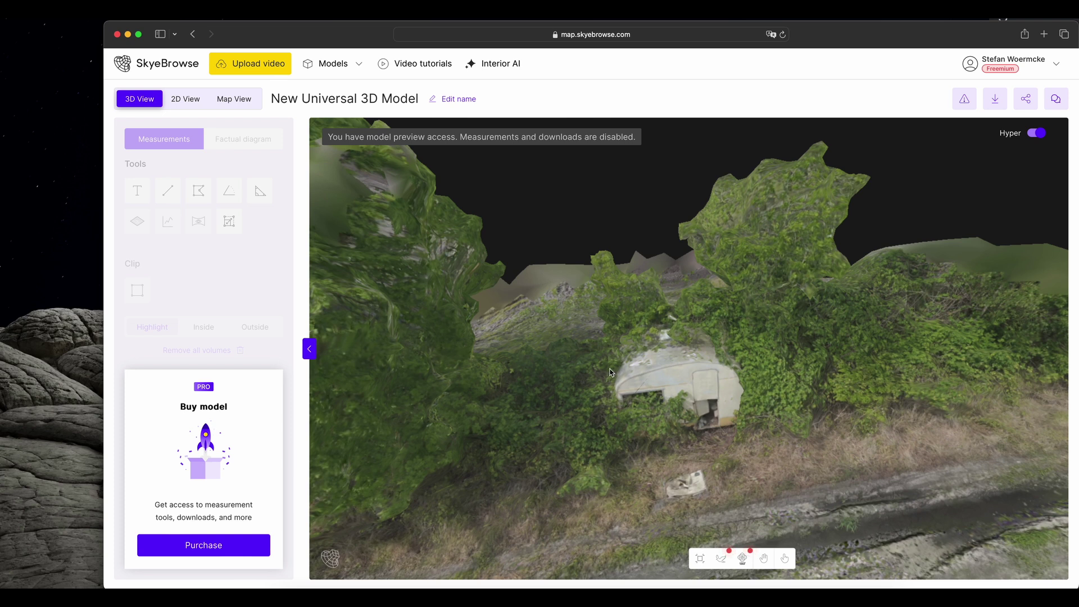
drag(595, 373, 639, 384)
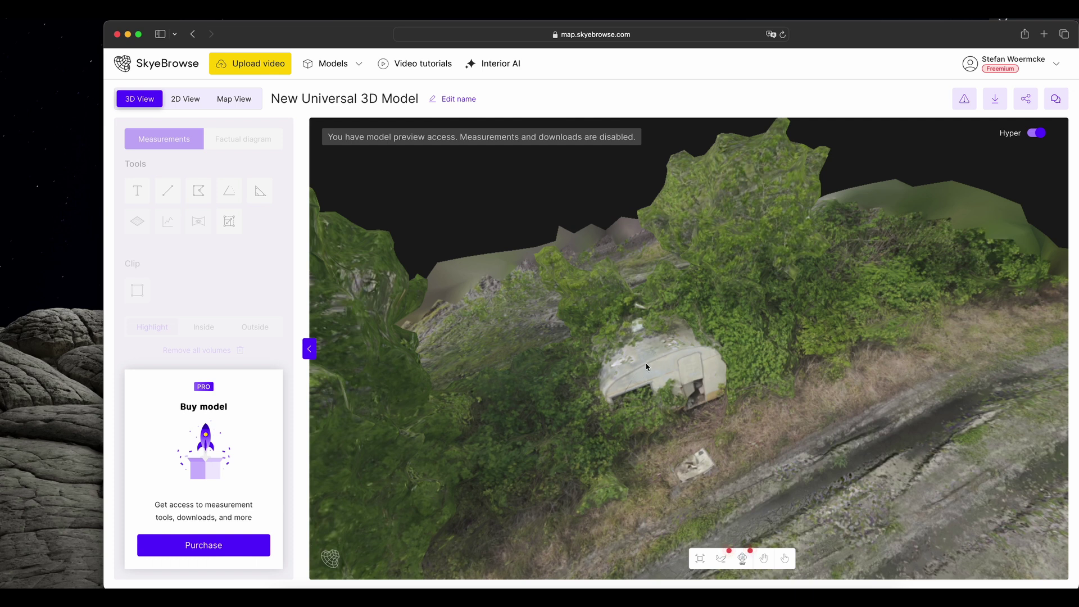
scroll(646, 367, up, 5)
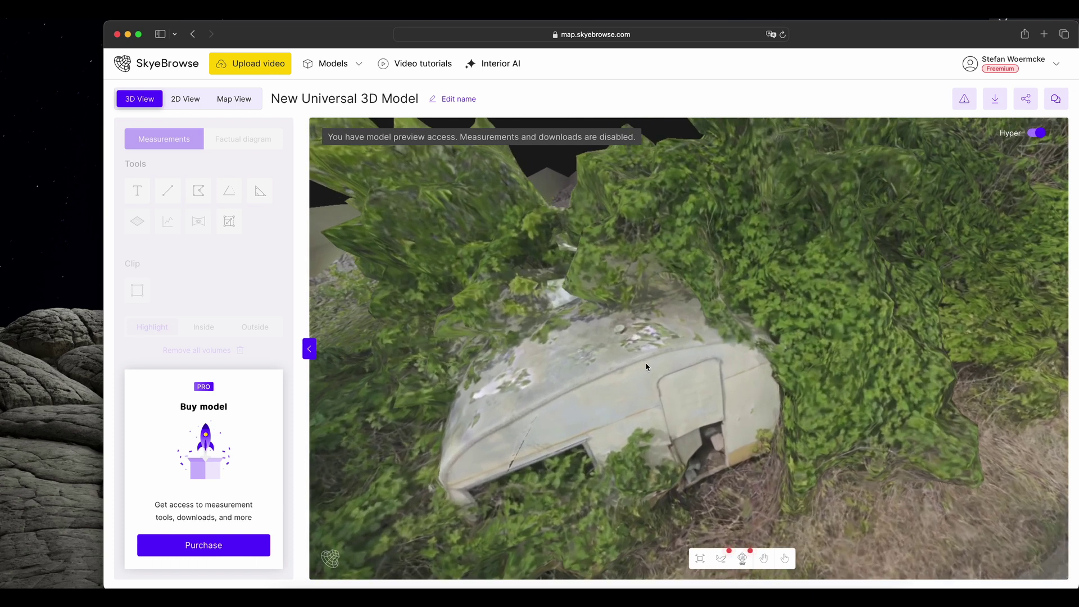
drag(668, 360, 597, 364)
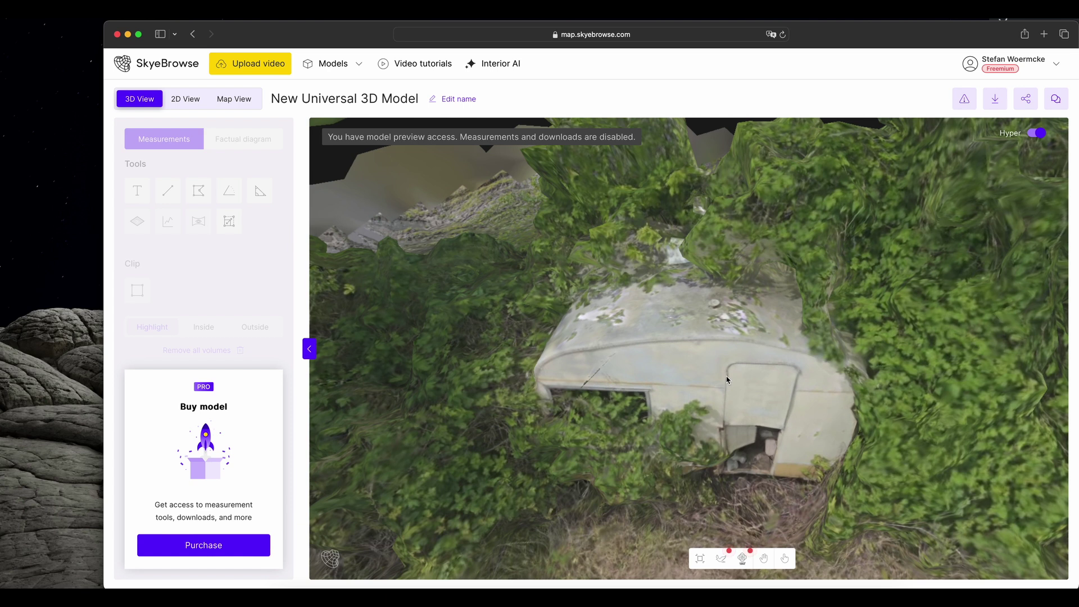
drag(727, 380, 664, 386)
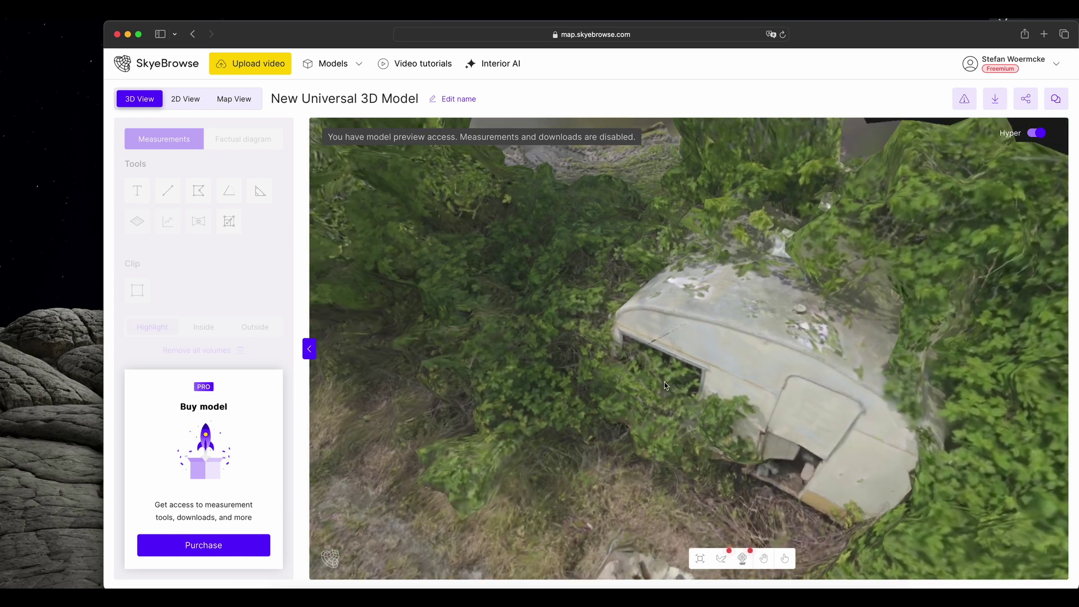